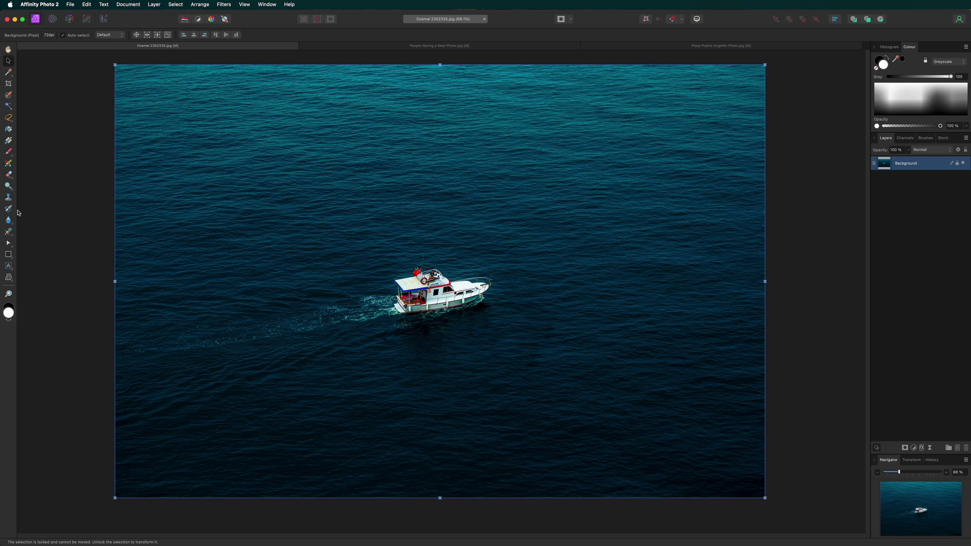
Choose the Inpainting Brush Tool and configure it to 200 px size, 100% accumulation and 80% flow
{"action": "left_click", "coordinate": [13, 231]}
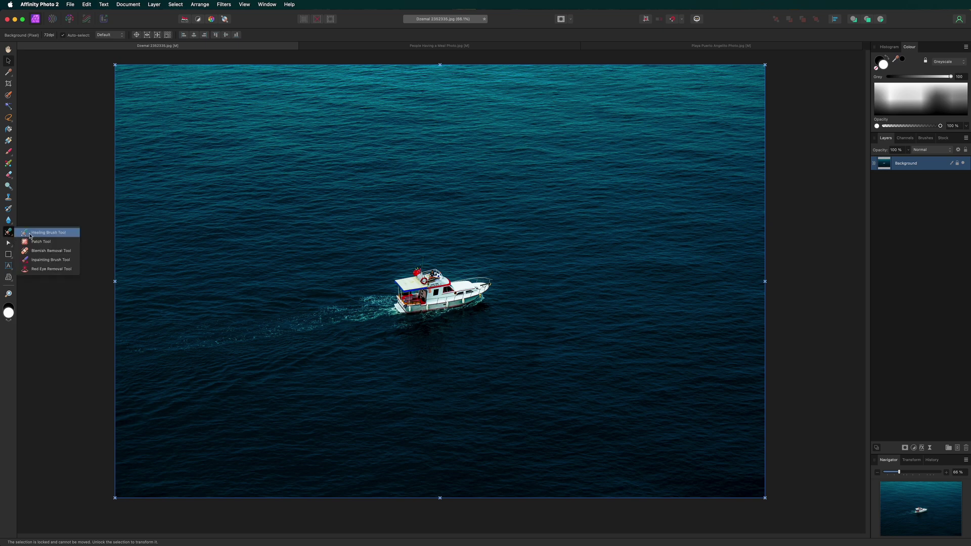
{"action": "left_click", "coordinate": [44, 260]}
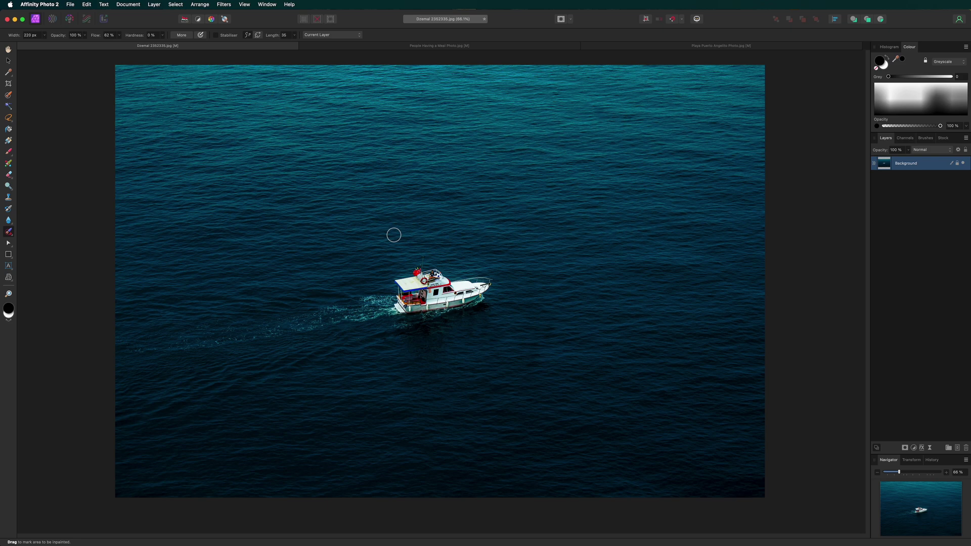
{"action": "left_click", "coordinate": [182, 35]}
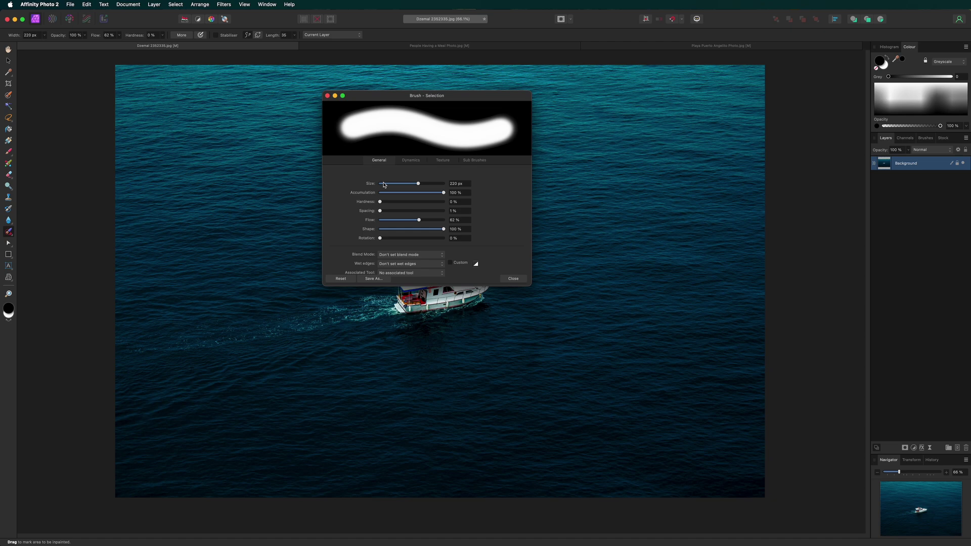
{"action": "mouse_move", "coordinate": [422, 186]}
{"action": "left_mouse_down"}
{"action": "mouse_move", "coordinate": [398, 185]}
{"action": "mouse_move", "coordinate": [412, 186]}
{"action": "left_mouse_up"}
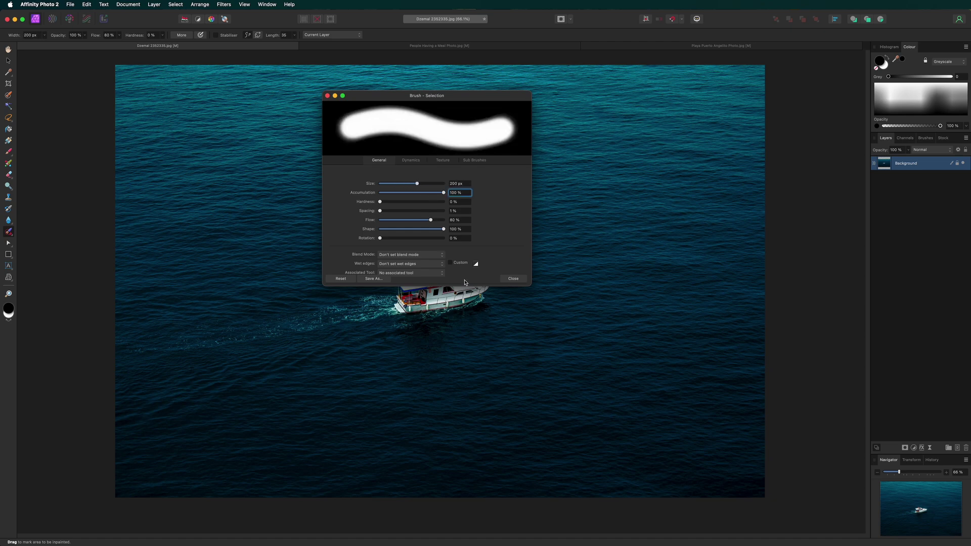
{"action": "left_click", "coordinate": [513, 279]}
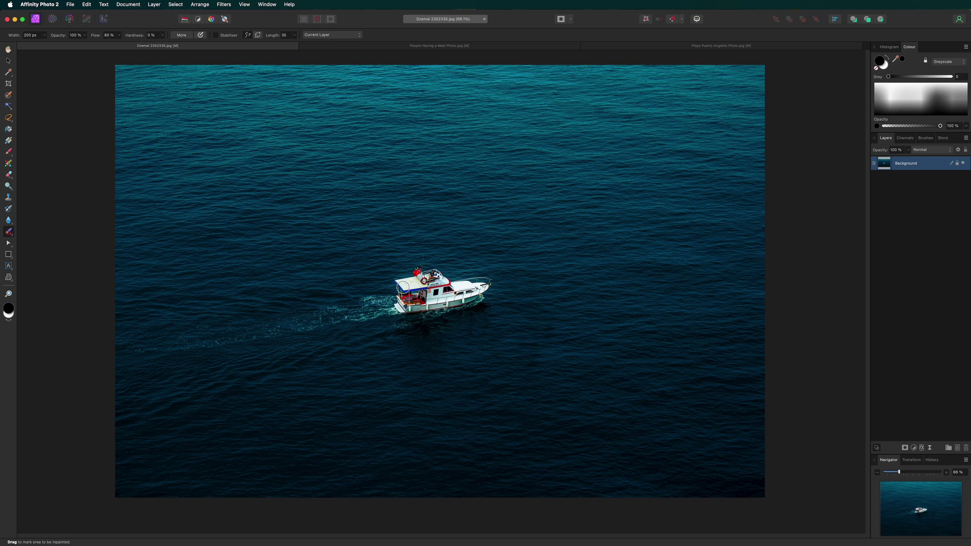
Inpaint the boat and its wake out of the sea, including the leftover red flag and dark shadow patches
{"action": "mouse_move", "coordinate": [407, 282]}
{"action": "left_mouse_down"}
{"action": "mouse_move", "coordinate": [489, 285]}
{"action": "mouse_move", "coordinate": [457, 309]}
{"action": "mouse_move", "coordinate": [395, 324]}
{"action": "mouse_move", "coordinate": [435, 306]}
{"action": "mouse_move", "coordinate": [372, 303]}
{"action": "mouse_move", "coordinate": [282, 325]}
{"action": "mouse_move", "coordinate": [397, 316]}
{"action": "mouse_move", "coordinate": [147, 345]}
{"action": "mouse_move", "coordinate": [243, 334]}
{"action": "left_mouse_up"}
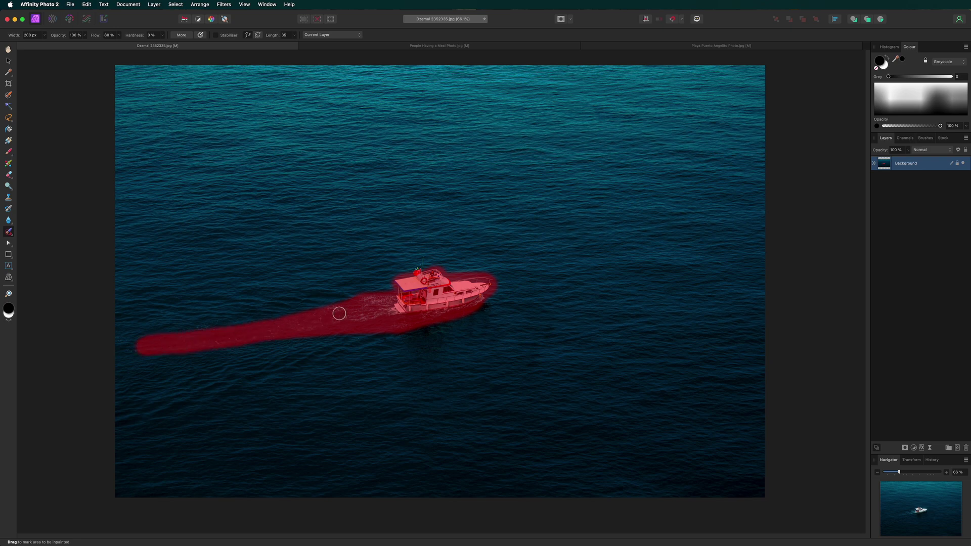
{"action": "left_click_drag", "start_coordinate": [374, 341], "coordinate": [375, 326]}
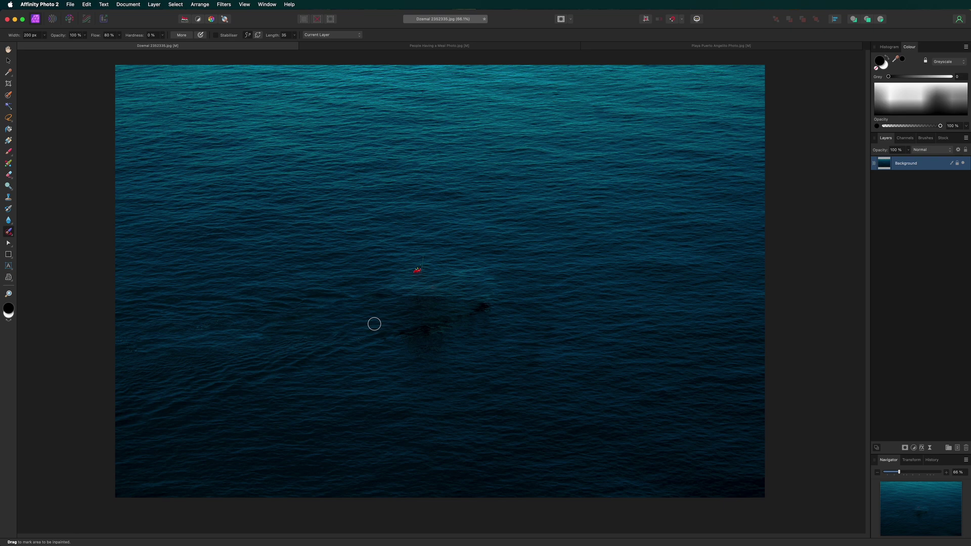
{"action": "mouse_move", "coordinate": [407, 290]}
{"action": "left_mouse_down"}
{"action": "mouse_move", "coordinate": [440, 279]}
{"action": "mouse_move", "coordinate": [399, 288]}
{"action": "mouse_move", "coordinate": [367, 319]}
{"action": "mouse_move", "coordinate": [428, 340]}
{"action": "mouse_move", "coordinate": [493, 327]}
{"action": "mouse_move", "coordinate": [450, 323]}
{"action": "mouse_move", "coordinate": [463, 316]}
{"action": "mouse_move", "coordinate": [454, 305]}
{"action": "mouse_move", "coordinate": [499, 297]}
{"action": "left_mouse_up"}
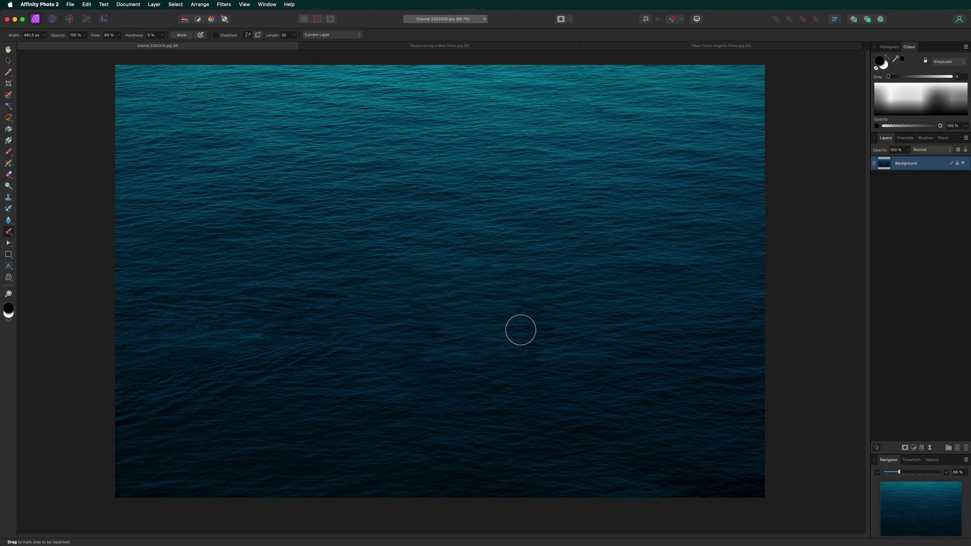
{"action": "scroll", "coordinate": [520, 337], "scroll_direction": "down", "scroll_amount": 1}
{"action": "scroll", "coordinate": [519, 336], "scroll_direction": "down", "scroll_amount": 1}
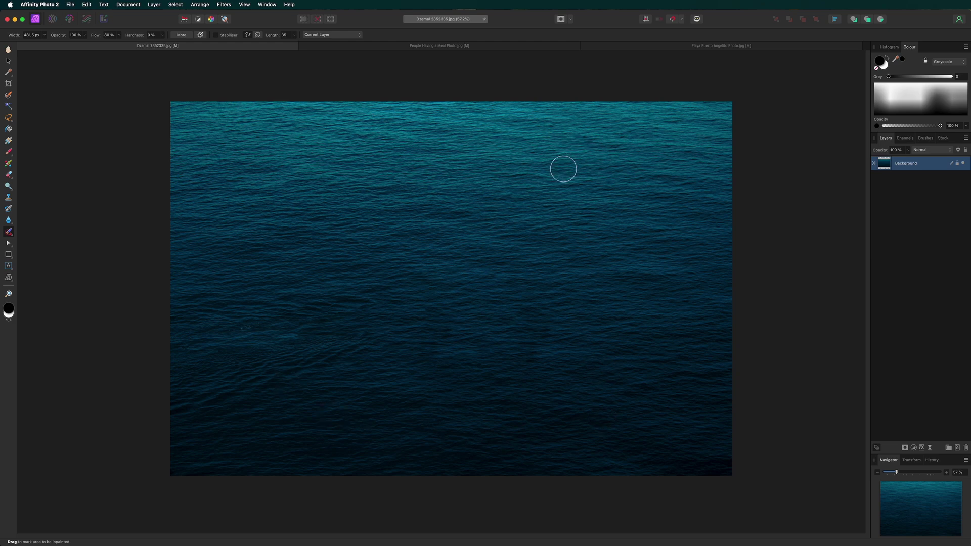
In the People Having a Meal photo, reduce the inpainting brush to about 133 px and paint out the crumbs beside the croissant
{"action": "left_click", "coordinate": [417, 47]}
{"action": "scroll", "coordinate": [458, 280], "scroll_direction": "down", "scroll_amount": 4}
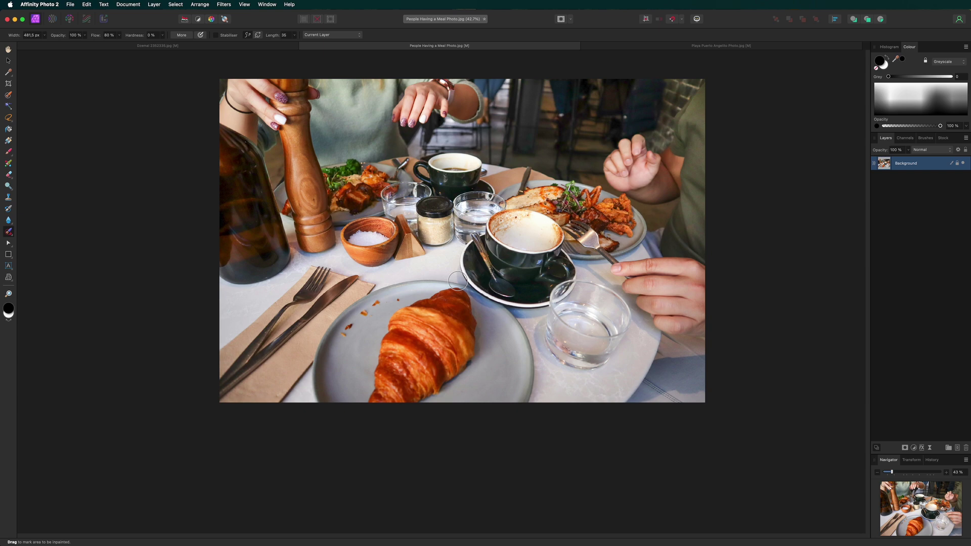
{"action": "scroll", "coordinate": [499, 278], "scroll_direction": "up", "scroll_amount": 1}
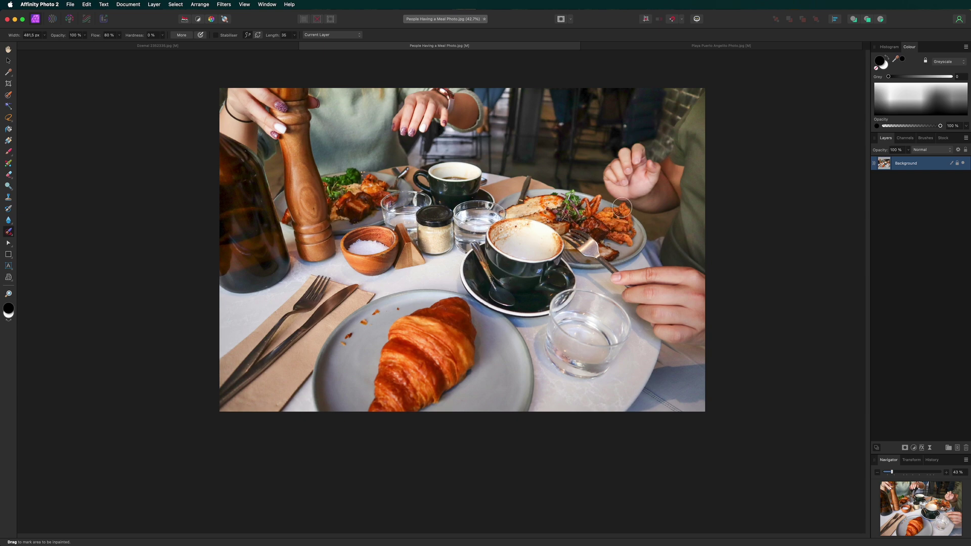
{"action": "scroll", "coordinate": [352, 367], "scroll_direction": "up", "scroll_amount": 4}
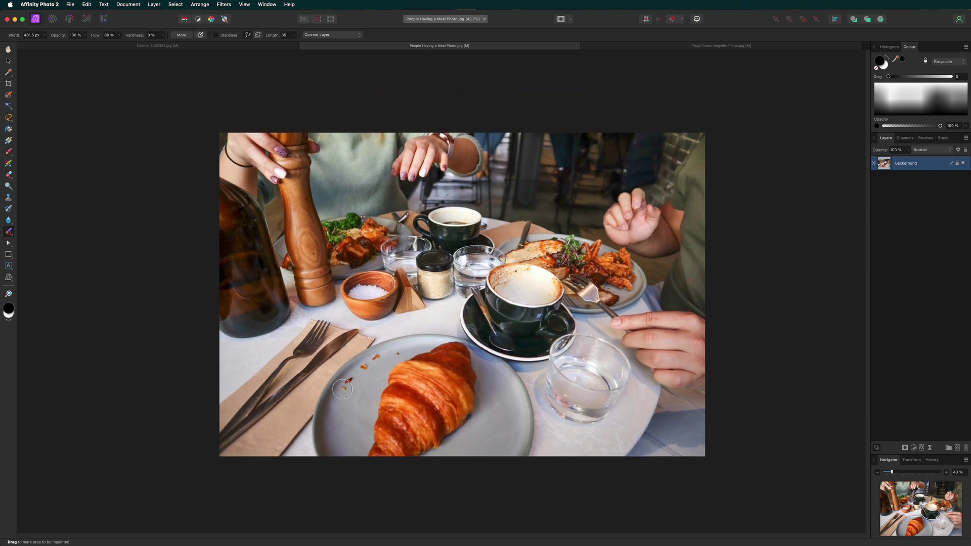
{"action": "scroll", "coordinate": [346, 388], "scroll_direction": "up", "scroll_amount": 5}
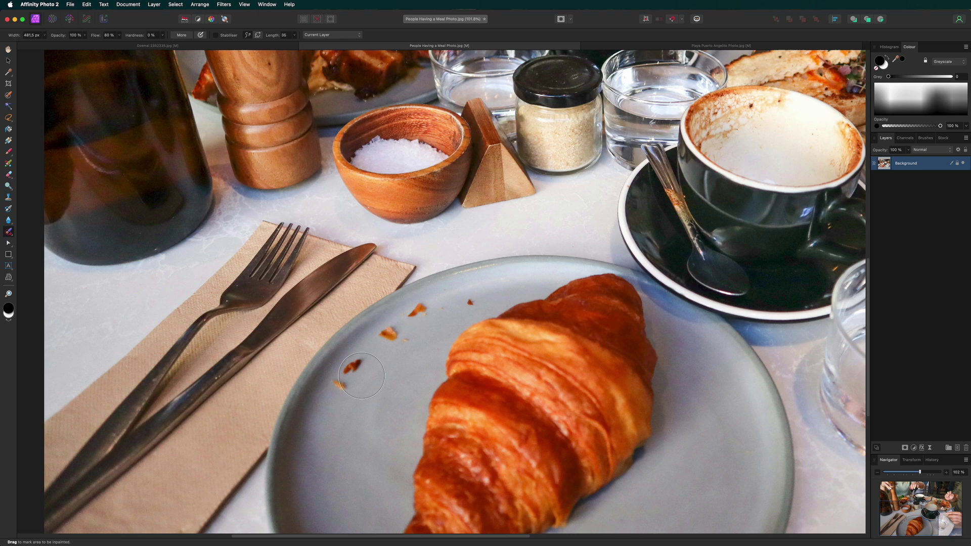
{"action": "left_click_drag", "start_coordinate": [362, 373], "coordinate": [359, 371]}
{"action": "left_click", "coordinate": [44, 36]}
{"action": "left_click", "coordinate": [345, 374]}
{"action": "mouse_move", "coordinate": [343, 386]}
{"action": "left_mouse_down"}
{"action": "mouse_move", "coordinate": [333, 389]}
{"action": "mouse_move", "coordinate": [386, 335]}
{"action": "mouse_move", "coordinate": [408, 342]}
{"action": "mouse_move", "coordinate": [410, 312]}
{"action": "mouse_move", "coordinate": [436, 306]}
{"action": "mouse_move", "coordinate": [394, 324]}
{"action": "left_mouse_up"}
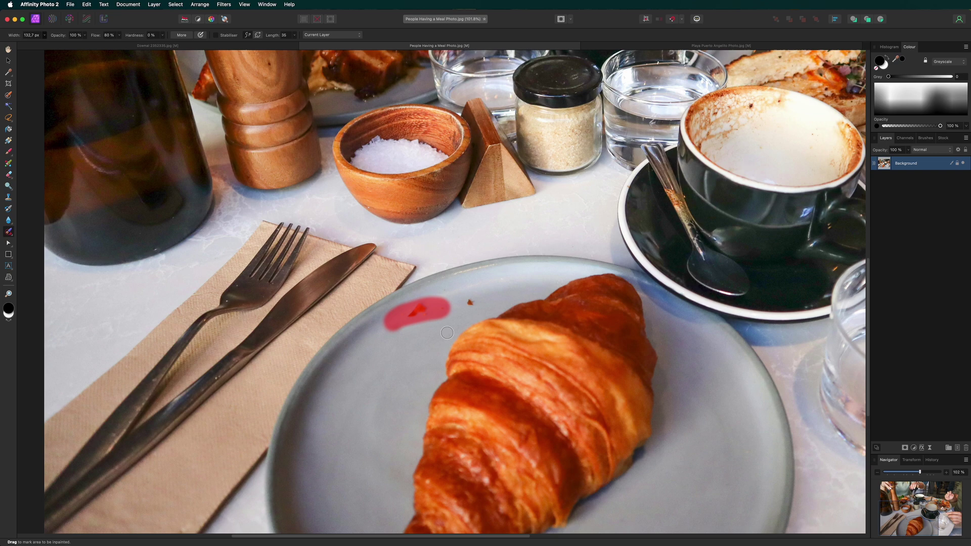
{"action": "left_click_drag", "start_coordinate": [459, 306], "coordinate": [468, 303]}
{"action": "key", "text": "super+1"}
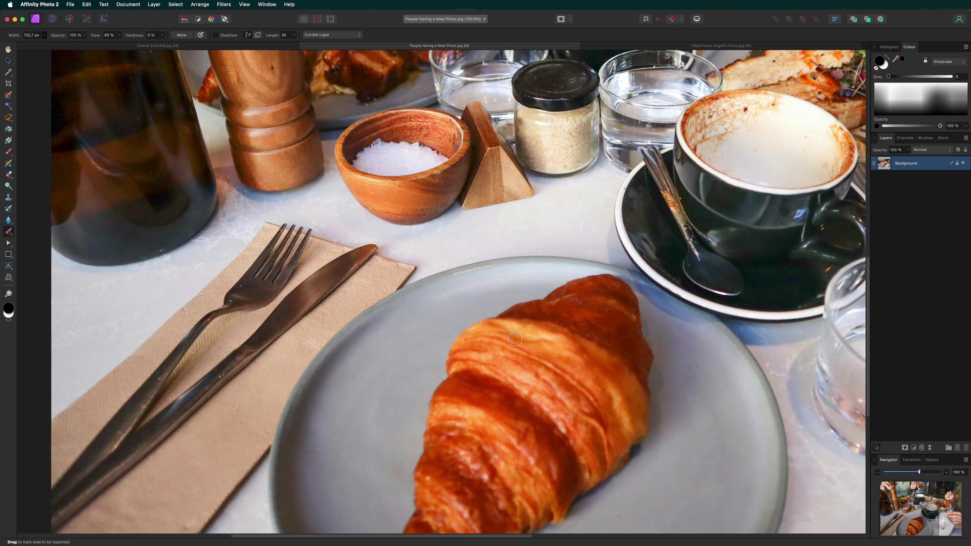
{"action": "key", "text": "super+0"}
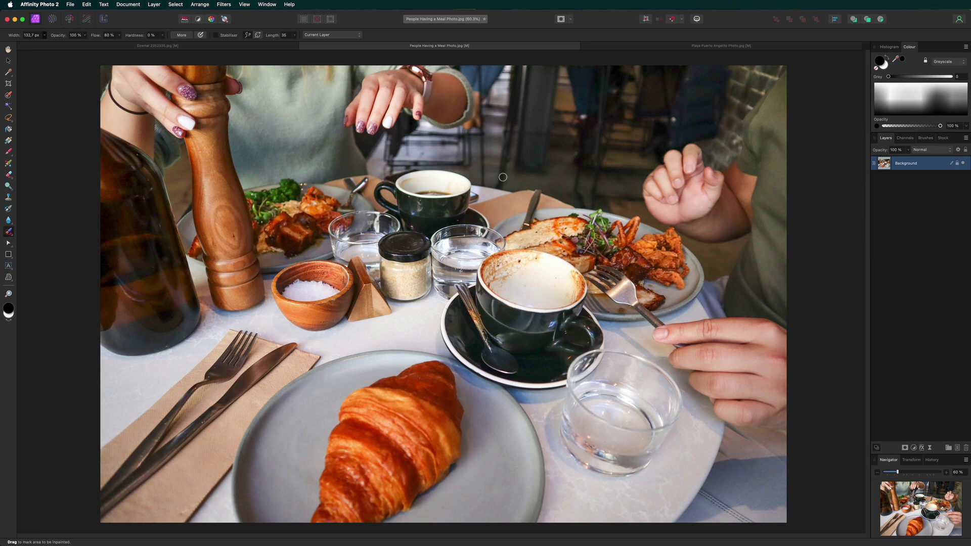
In the Playa Puerto Angelito photo, inpaint the people along the left and middle of the shoreline
{"action": "left_click", "coordinate": [708, 46]}
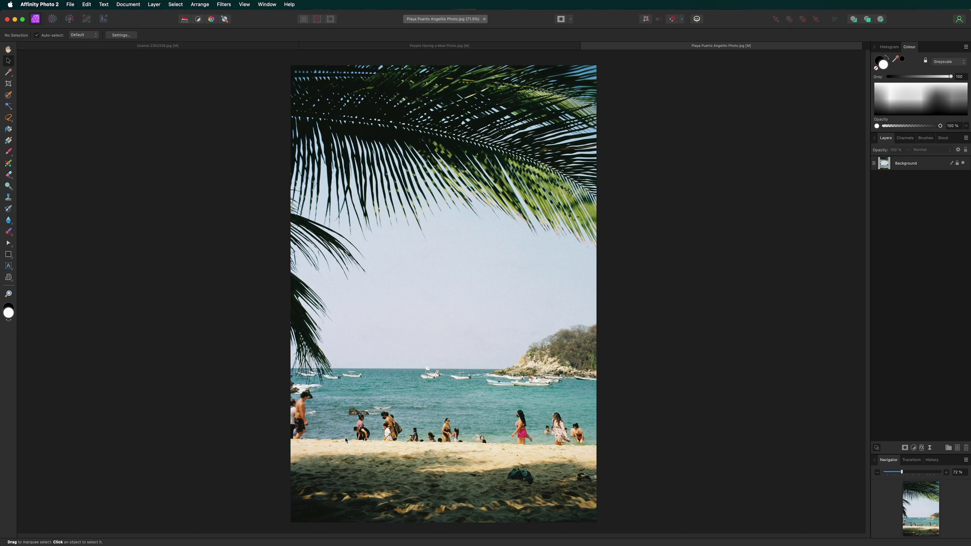
{"action": "scroll", "coordinate": [405, 456], "scroll_direction": "up", "scroll_amount": 10}
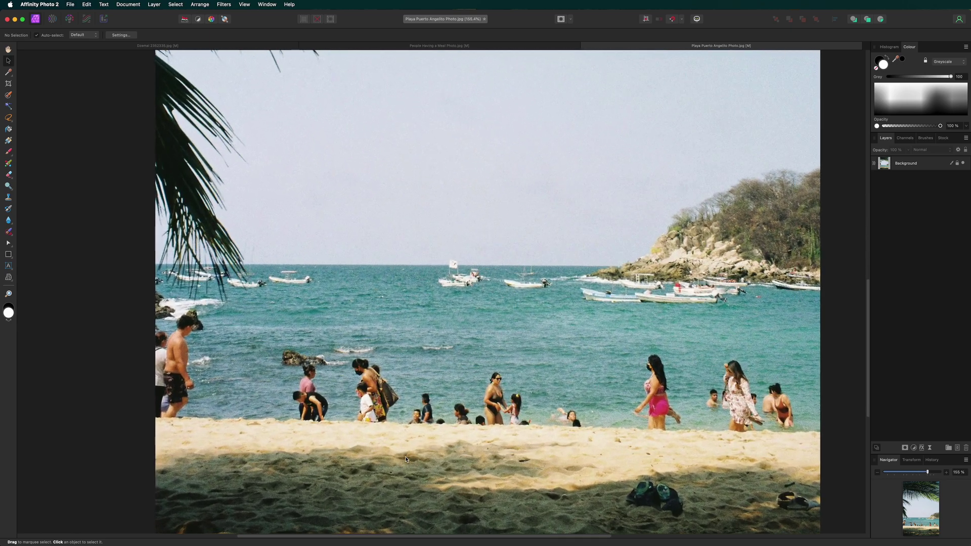
{"action": "scroll", "coordinate": [405, 458], "scroll_direction": "up", "scroll_amount": 1}
{"action": "left_click", "coordinate": [157, 354]}
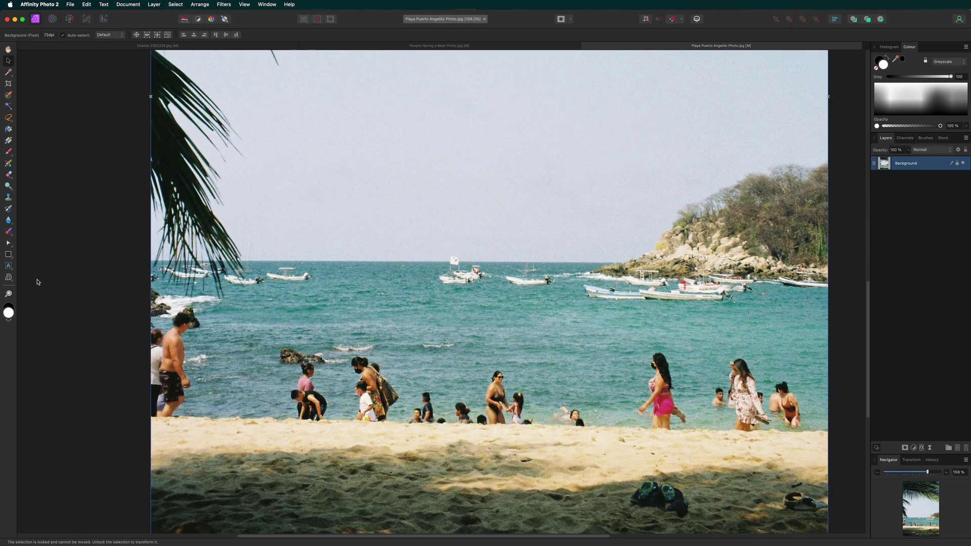
{"action": "left_click", "coordinate": [9, 232]}
{"action": "mouse_move", "coordinate": [154, 331]}
{"action": "left_mouse_down"}
{"action": "mouse_move", "coordinate": [152, 398]}
{"action": "mouse_move", "coordinate": [162, 409]}
{"action": "mouse_move", "coordinate": [174, 405]}
{"action": "mouse_move", "coordinate": [179, 383]}
{"action": "mouse_move", "coordinate": [174, 330]}
{"action": "mouse_move", "coordinate": [202, 332]}
{"action": "left_mouse_up"}
{"action": "mouse_move", "coordinate": [310, 372]}
{"action": "left_mouse_down"}
{"action": "mouse_move", "coordinate": [303, 419]}
{"action": "mouse_move", "coordinate": [319, 400]}
{"action": "left_mouse_up"}
{"action": "mouse_move", "coordinate": [356, 363]}
{"action": "left_mouse_down"}
{"action": "mouse_move", "coordinate": [364, 410]}
{"action": "mouse_move", "coordinate": [387, 396]}
{"action": "mouse_move", "coordinate": [377, 421]}
{"action": "left_mouse_up"}
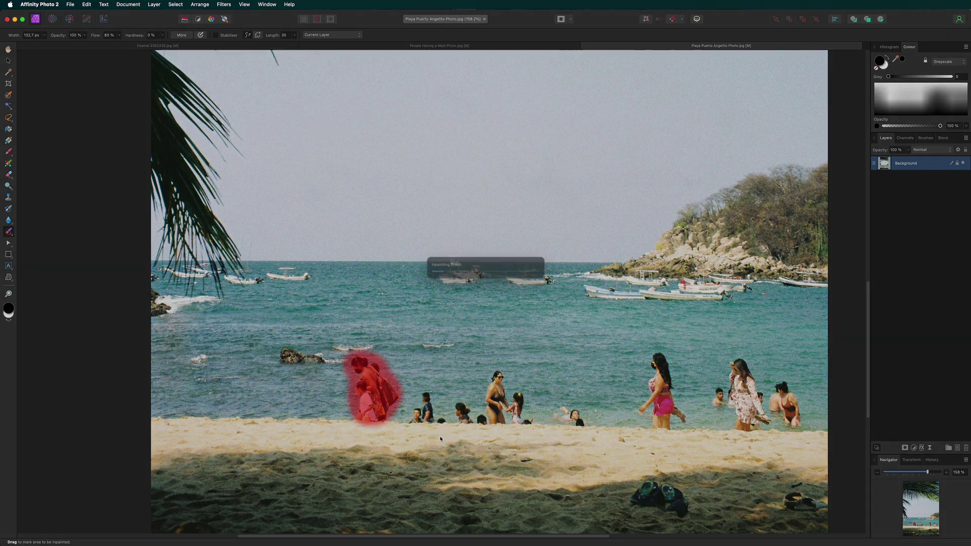
{"action": "mouse_move", "coordinate": [427, 392]}
{"action": "left_mouse_down"}
{"action": "mouse_move", "coordinate": [416, 412]}
{"action": "mouse_move", "coordinate": [524, 414]}
{"action": "mouse_move", "coordinate": [494, 389]}
{"action": "left_mouse_up"}
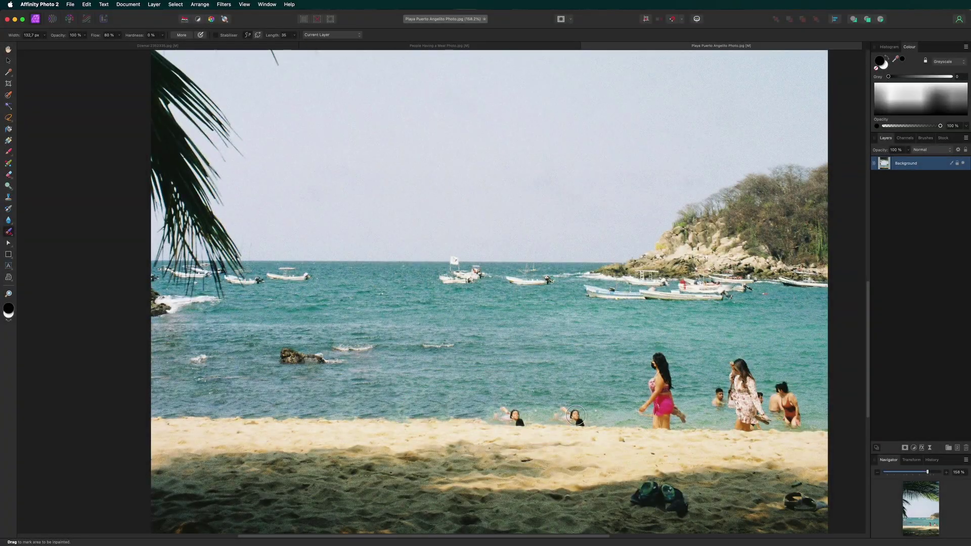
{"action": "mouse_move", "coordinate": [582, 412]}
{"action": "left_mouse_down"}
{"action": "mouse_move", "coordinate": [482, 414]}
{"action": "mouse_move", "coordinate": [551, 415]}
{"action": "mouse_move", "coordinate": [529, 423]}
{"action": "left_mouse_up"}
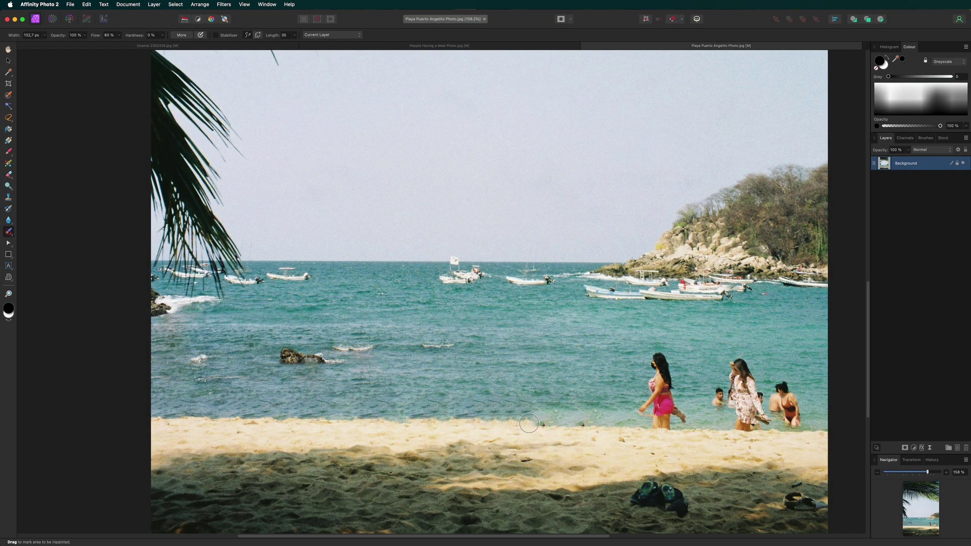
Inpaint the remaining people at the right of the beach, enlarging the brush to about 197 px for the leftover patch
{"action": "scroll", "coordinate": [483, 407], "scroll_direction": "right", "scroll_amount": 2}
{"action": "mouse_move", "coordinate": [622, 357]}
{"action": "left_mouse_down"}
{"action": "mouse_move", "coordinate": [614, 404]}
{"action": "mouse_move", "coordinate": [622, 414]}
{"action": "mouse_move", "coordinate": [693, 410]}
{"action": "mouse_move", "coordinate": [701, 376]}
{"action": "mouse_move", "coordinate": [723, 421]}
{"action": "mouse_move", "coordinate": [745, 391]}
{"action": "mouse_move", "coordinate": [766, 423]}
{"action": "left_mouse_up"}
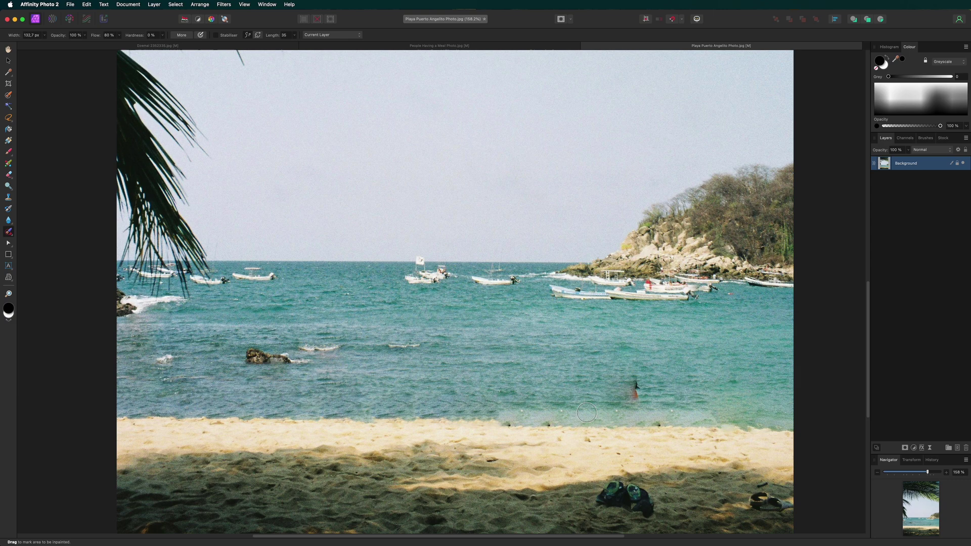
{"action": "key", "text": "]"}
{"action": "key", "text": "]"}
{"action": "left_click_drag", "start_coordinate": [582, 395], "coordinate": [635, 388]}
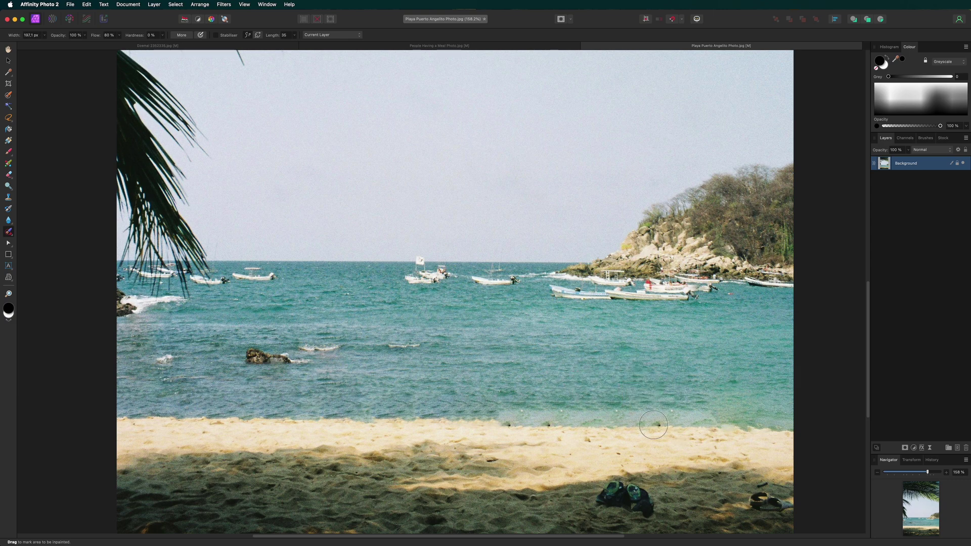
Select a clean rectangular strip of the left shoreline, copy it to a new layer and move it over the patchy right shoreline
{"action": "mouse_move", "coordinate": [515, 411]}
{"action": "left_mouse_down"}
{"action": "mouse_move", "coordinate": [690, 414]}
{"action": "mouse_move", "coordinate": [773, 449]}
{"action": "left_mouse_up"}
{"action": "left_click", "coordinate": [9, 121]}
{"action": "left_click", "coordinate": [33, 118]}
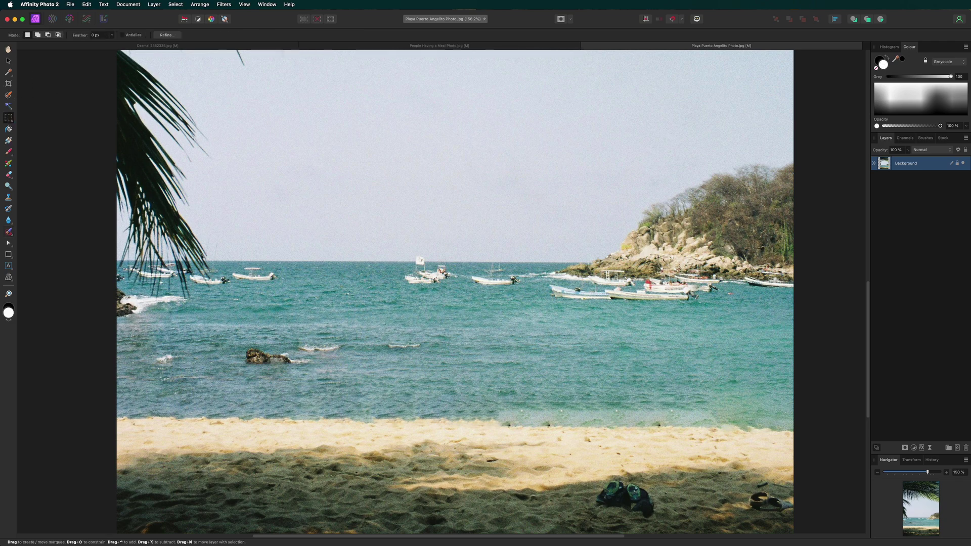
{"action": "key", "text": "super+c"}
{"action": "key", "text": "super+v"}
{"action": "key", "text": "v"}
{"action": "left_click_drag", "start_coordinate": [325, 413], "coordinate": [616, 414]}
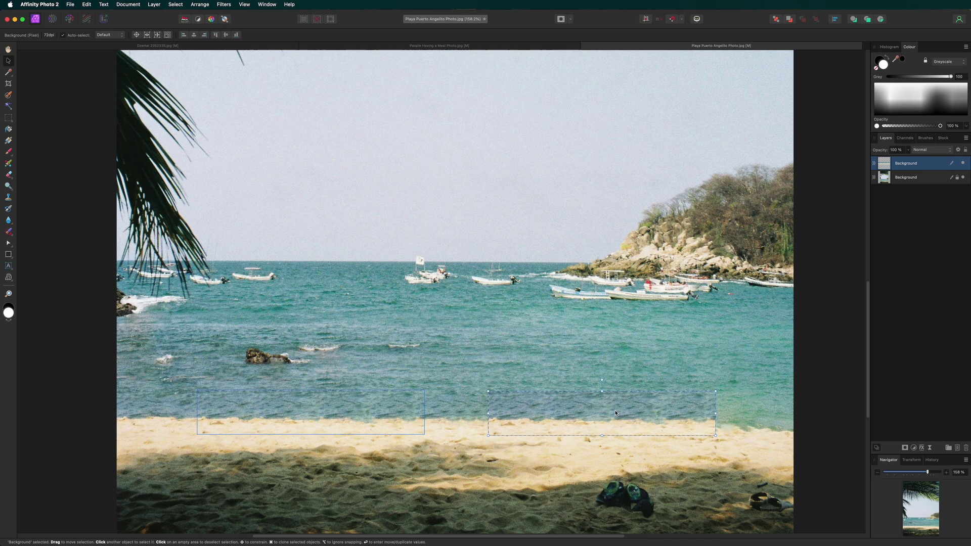
Enlarge the pasted shoreline strip and reposition it to cover the patchy waterline
{"action": "left_click_drag", "start_coordinate": [715, 413], "coordinate": [754, 437]}
{"action": "left_click_drag", "start_coordinate": [755, 414], "coordinate": [742, 425]}
{"action": "key", "text": "Return"}
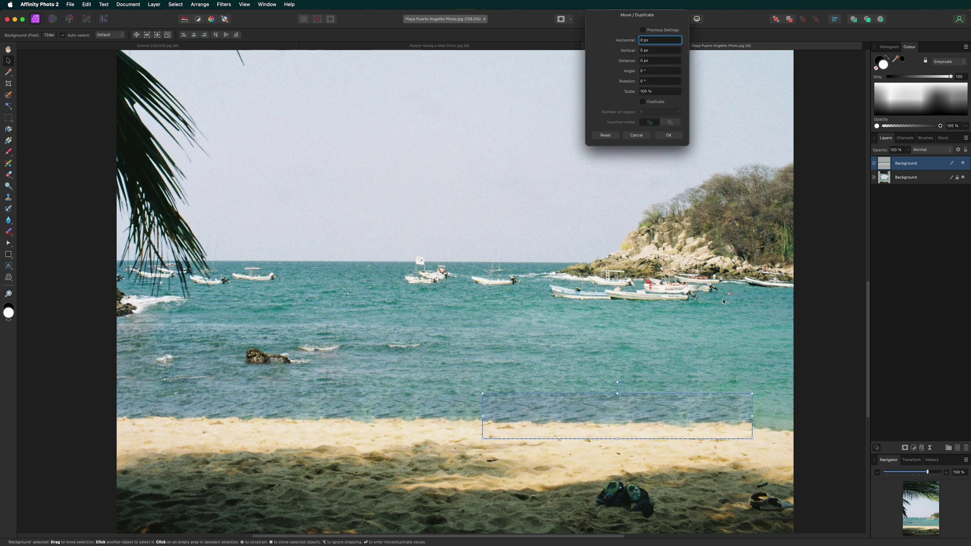
{"action": "left_click", "coordinate": [673, 136]}
{"action": "left_click", "coordinate": [673, 136]}
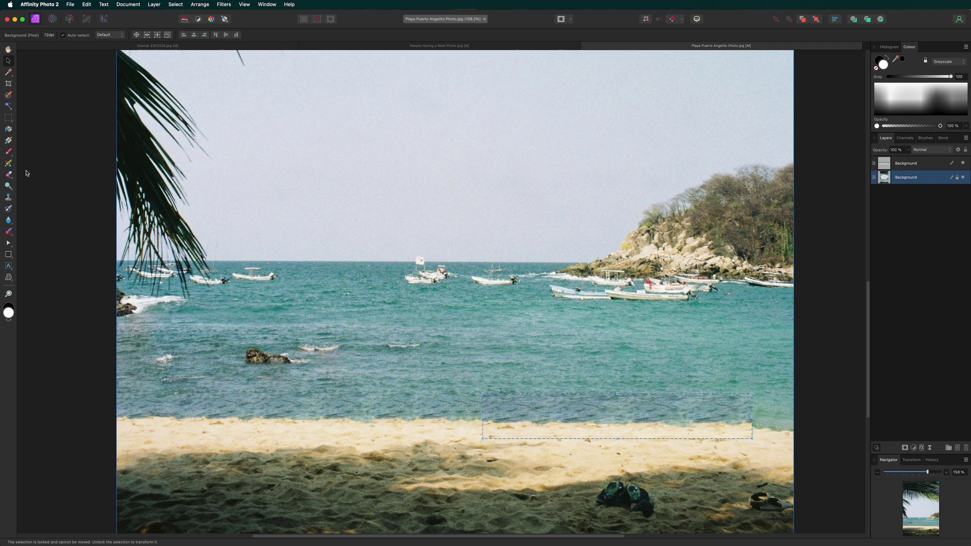
Soften the edges of the pasted shoreline strip with an eraser brush about 338 px wide, and deselect everything
{"action": "left_click", "coordinate": [10, 175]}
{"action": "left_click", "coordinate": [37, 176]}
{"action": "left_click_drag", "start_coordinate": [506, 338], "coordinate": [503, 337]}
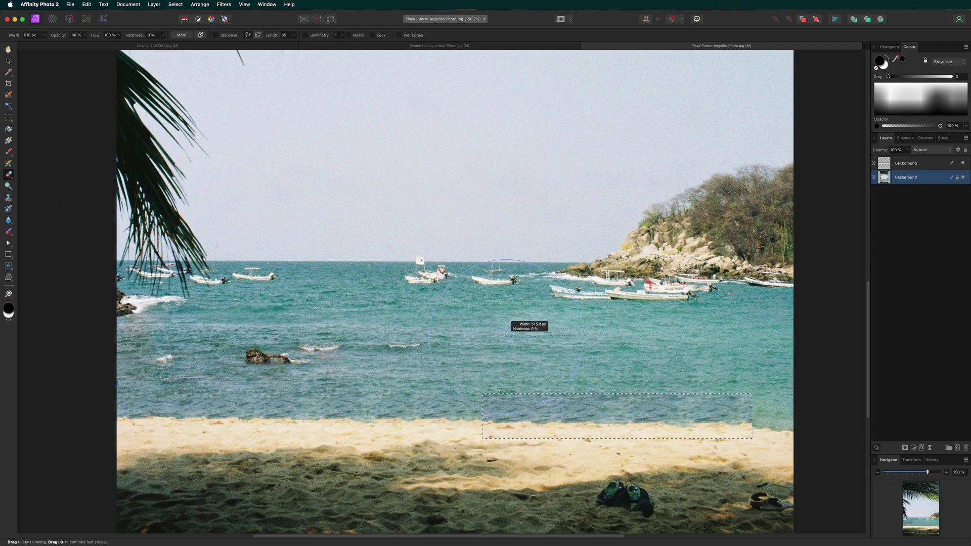
{"action": "left_click", "coordinate": [921, 163]}
{"action": "mouse_move", "coordinate": [484, 377]}
{"action": "left_mouse_down"}
{"action": "mouse_move", "coordinate": [454, 377]}
{"action": "mouse_move", "coordinate": [503, 387]}
{"action": "mouse_move", "coordinate": [771, 385]}
{"action": "left_mouse_up"}
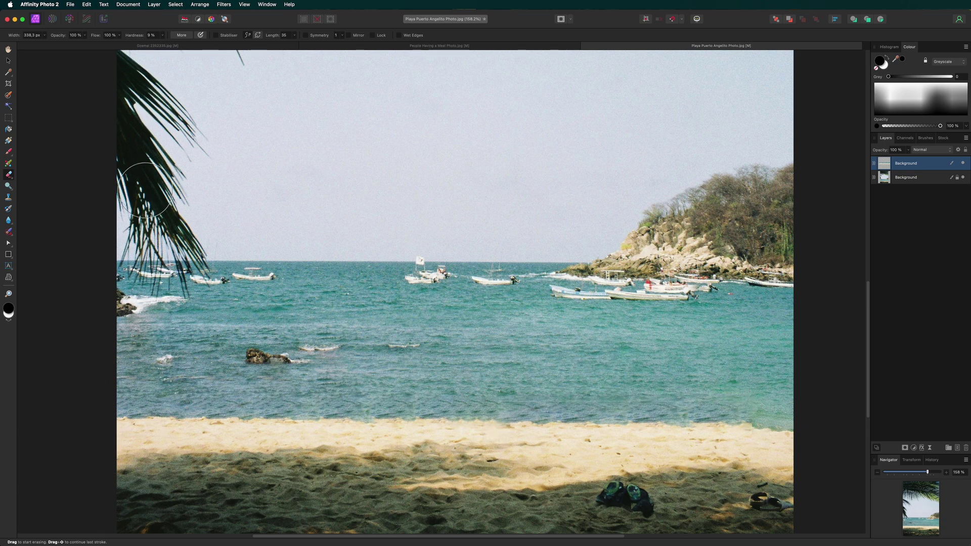
{"action": "left_click", "coordinate": [8, 61]}
{"action": "left_click", "coordinate": [61, 104]}
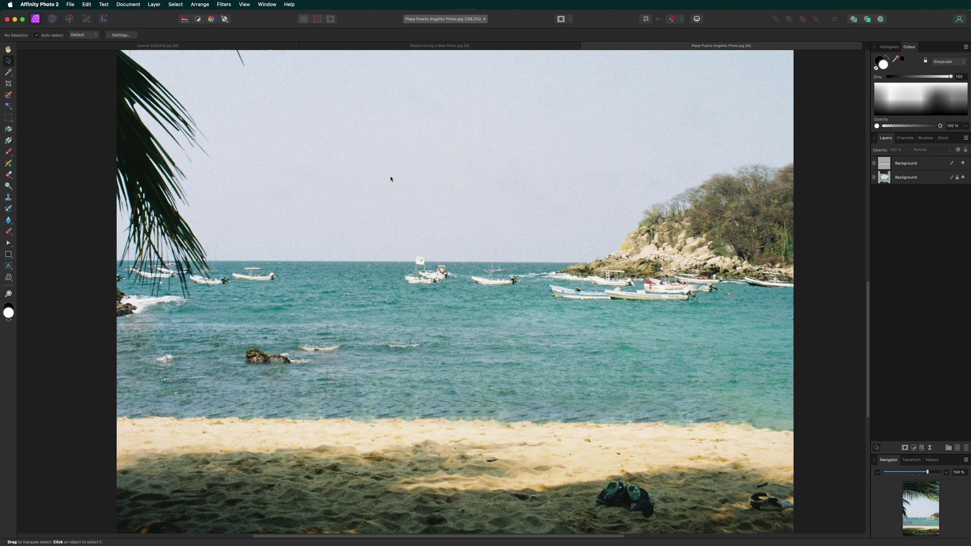
On the original photo layer, inpaint both pairs of sandals lying on the sand
{"action": "left_click", "coordinate": [911, 178]}
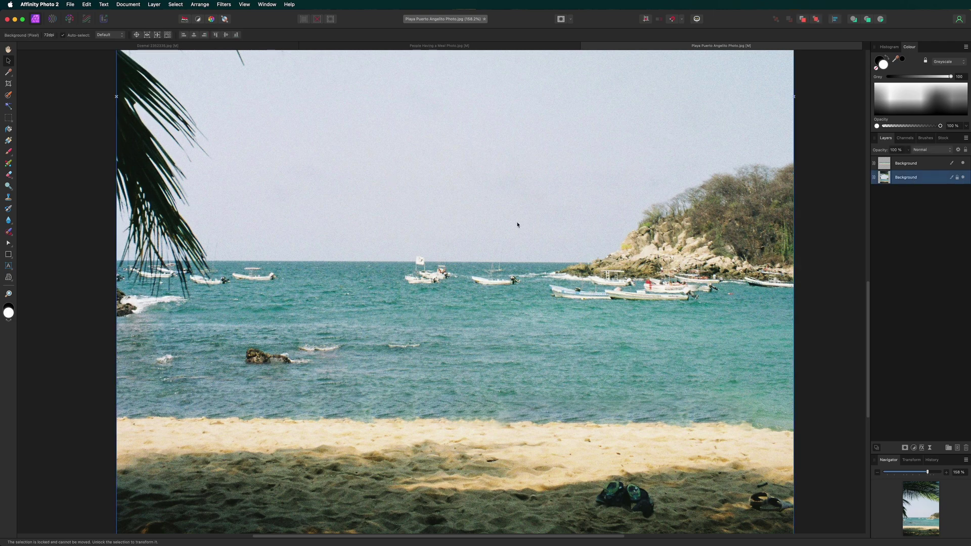
{"action": "left_click", "coordinate": [8, 231]}
{"action": "left_click_drag", "start_coordinate": [607, 490], "coordinate": [655, 499]}
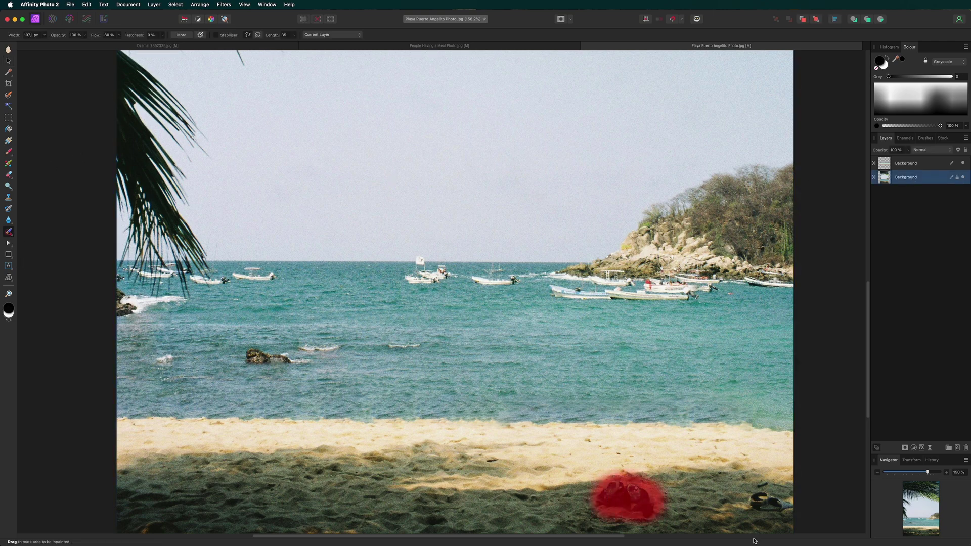
{"action": "left_click_drag", "start_coordinate": [758, 498], "coordinate": [769, 506]}
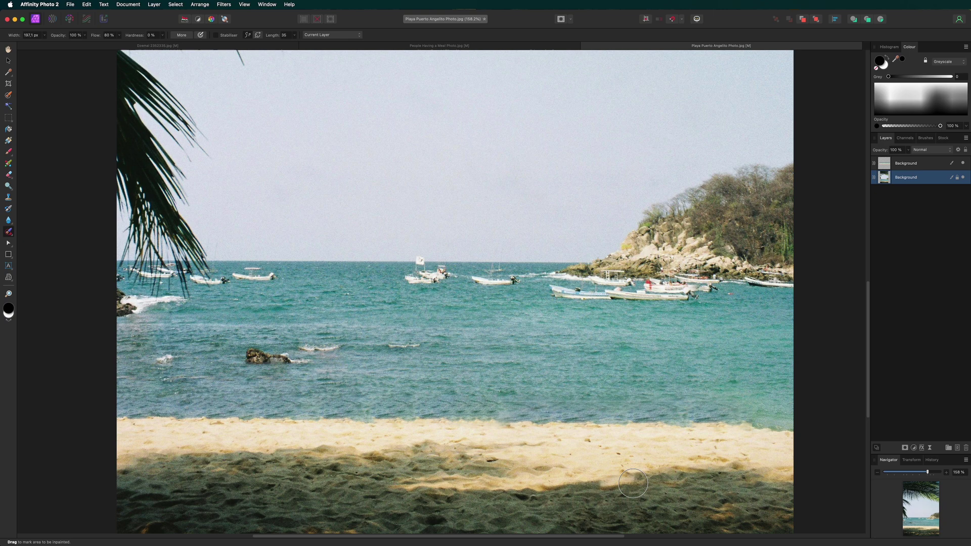